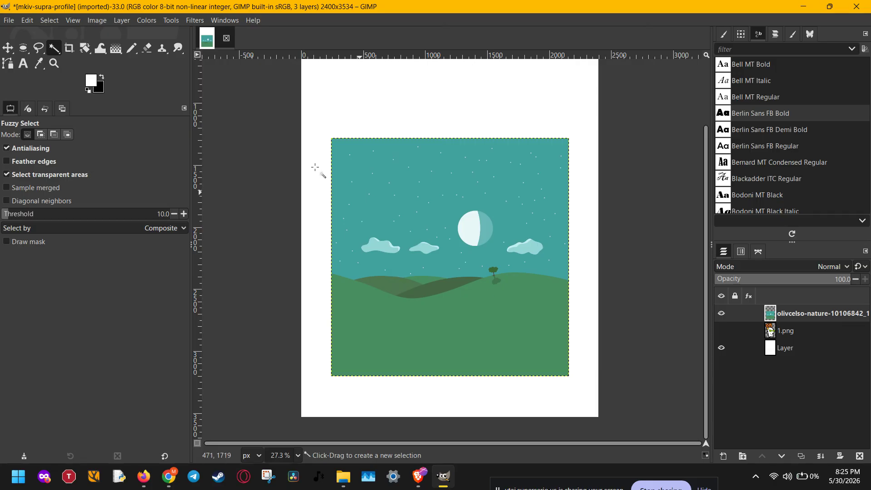
pyautogui.click(7, 20)
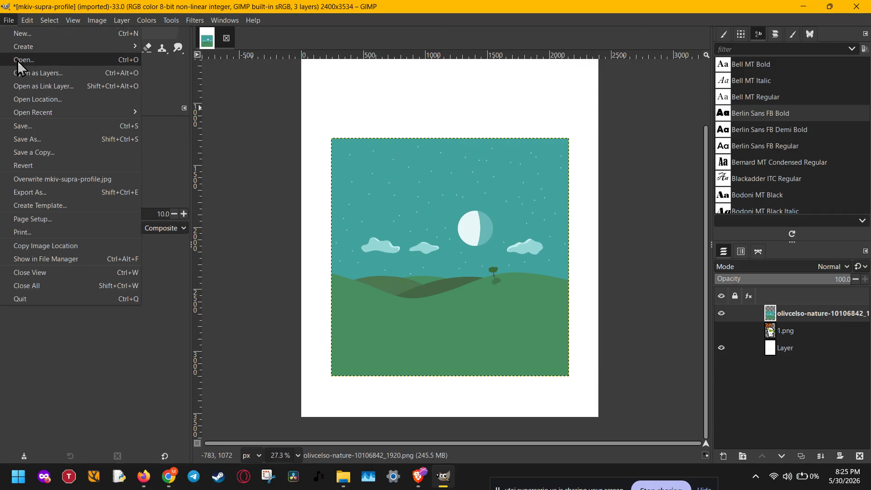
pyautogui.click(410, 268)
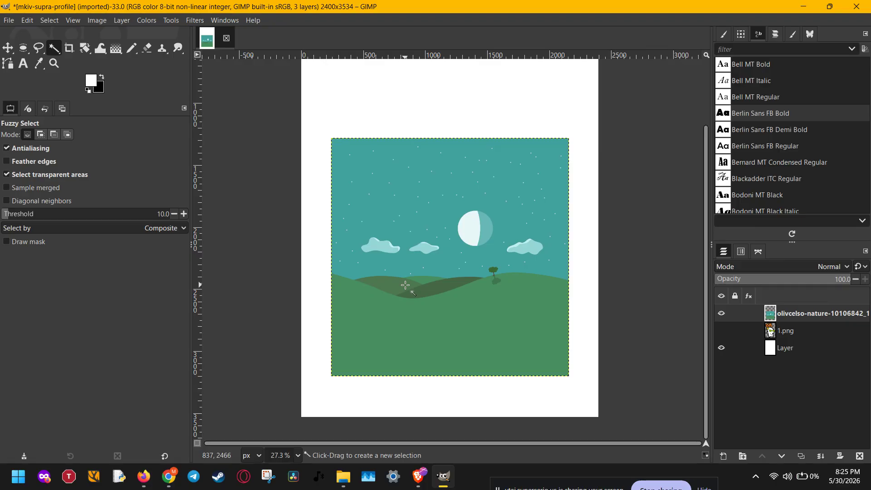
# Draw an open path with the Paths tool along the front hill's ridge, from the landscape's left edge to its right edge
pyautogui.keyDown('ctrl'); pyautogui.scroll(2, 406, 285); pyautogui.keyUp('ctrl')
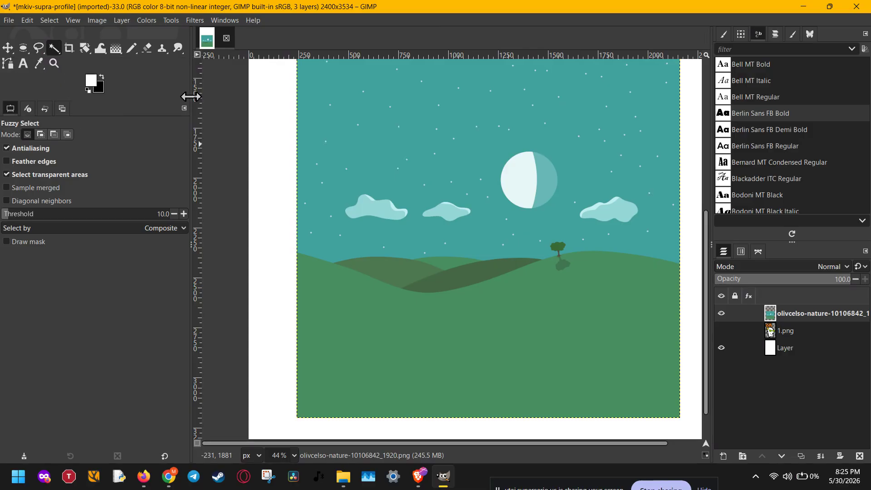
pyautogui.press('b')
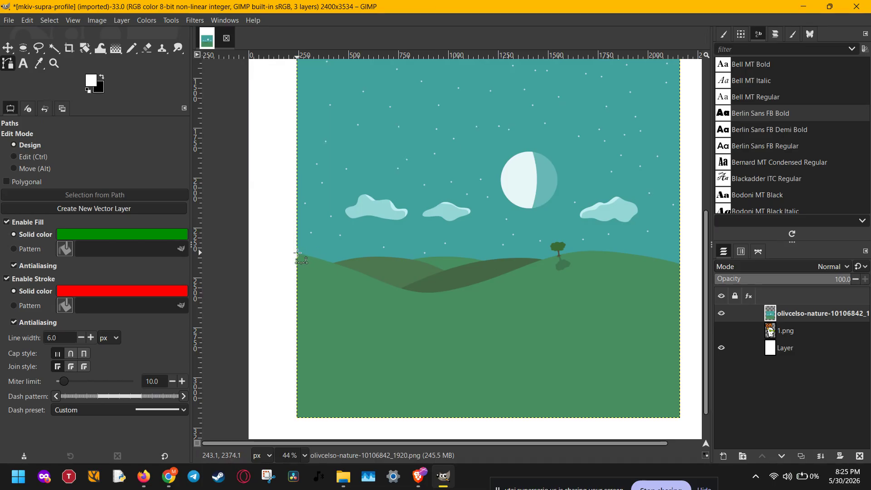
pyautogui.click(296, 252)
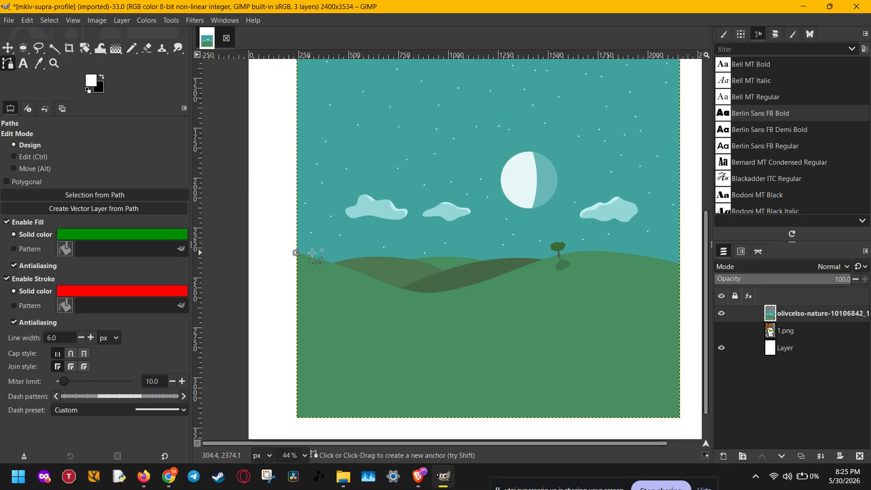
pyautogui.click(421, 294)
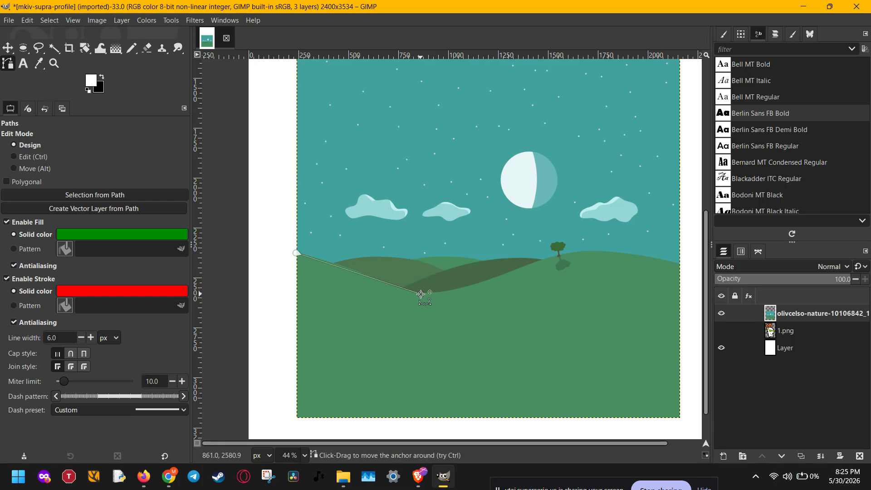
pyautogui.click(556, 255)
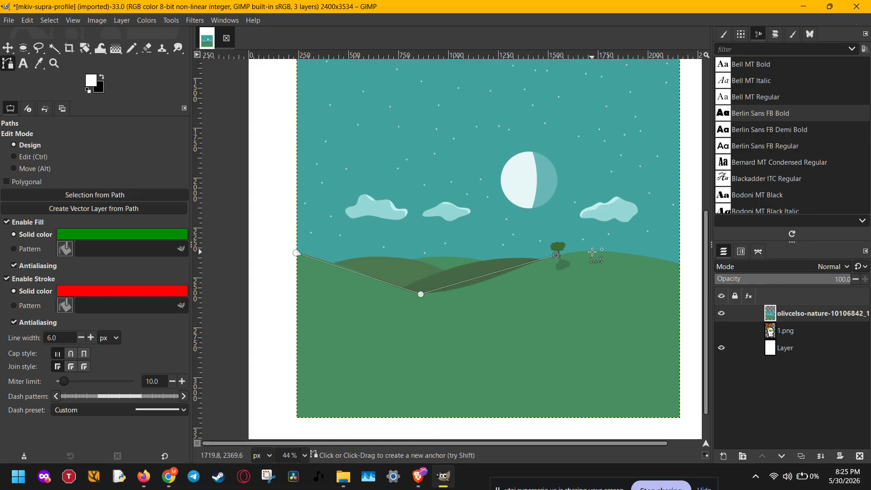
pyautogui.click(676, 263)
pyautogui.press('ctrl')
pyautogui.hotkey('ctrl', 'z')
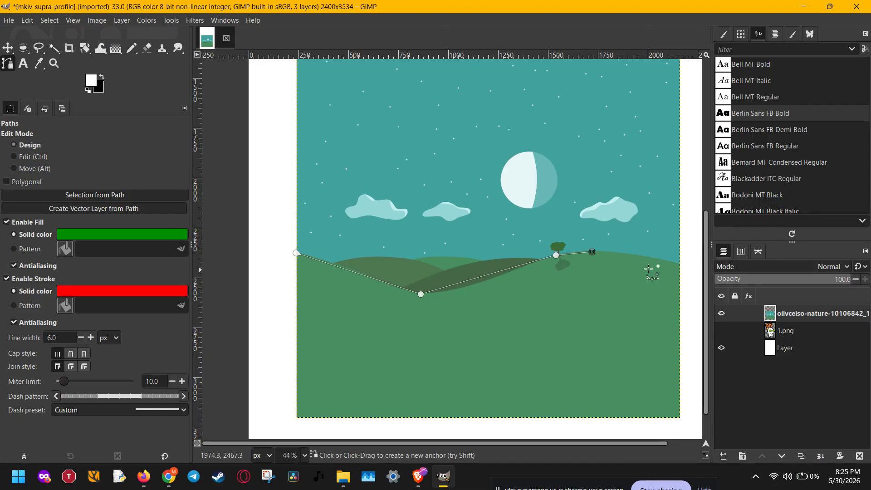
pyautogui.click(679, 263)
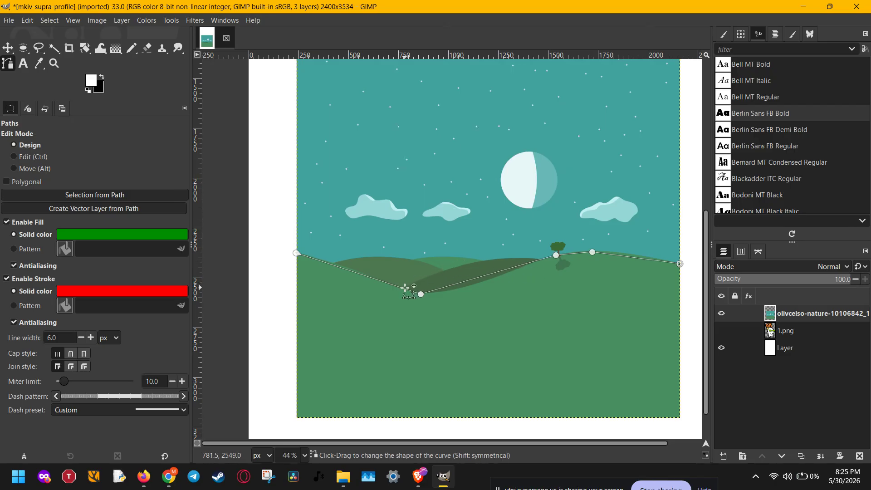
# Curve the path segments on both sides of the valley anchor so they follow the front hill's contour
pyautogui.scroll(3, 406, 289)
pyautogui.click(309, 249)
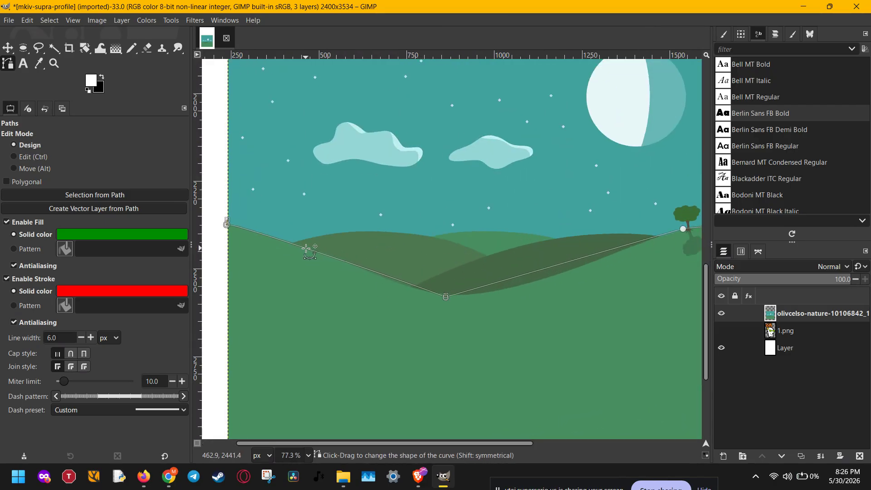
pyautogui.moveTo(308, 249); pyautogui.dragTo(306, 242)
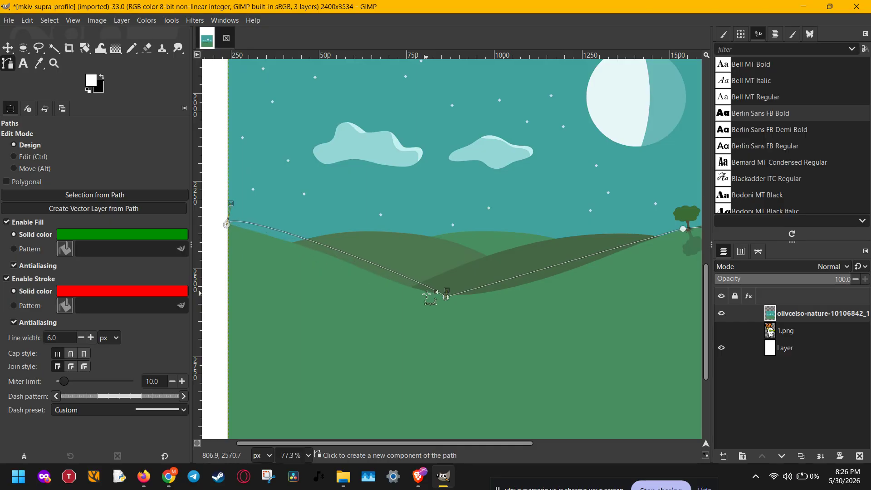
pyautogui.moveTo(446, 296); pyautogui.dragTo(454, 299)
pyautogui.hotkey('ctrl', 'z')
pyautogui.moveTo(447, 290); pyautogui.dragTo(386, 307)
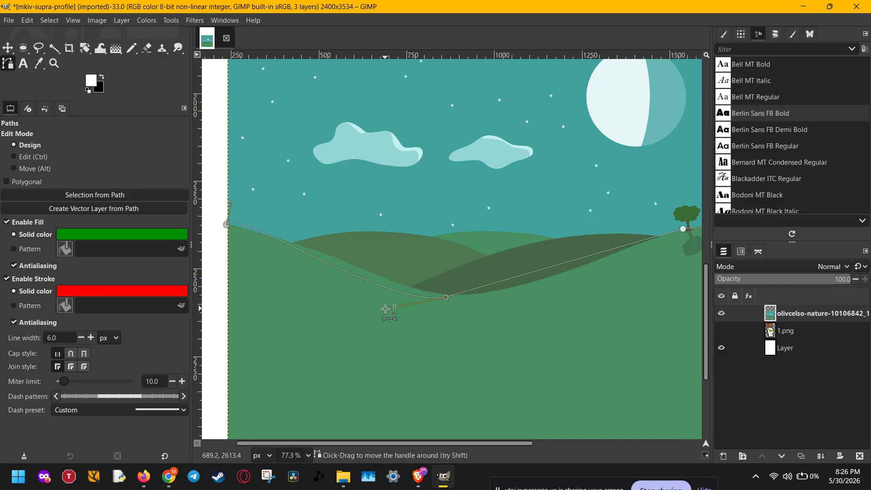
pyautogui.moveTo(533, 273); pyautogui.dragTo(545, 278)
pyautogui.hscroll(5, 544, 278)
pyautogui.scroll(1, 544, 278)
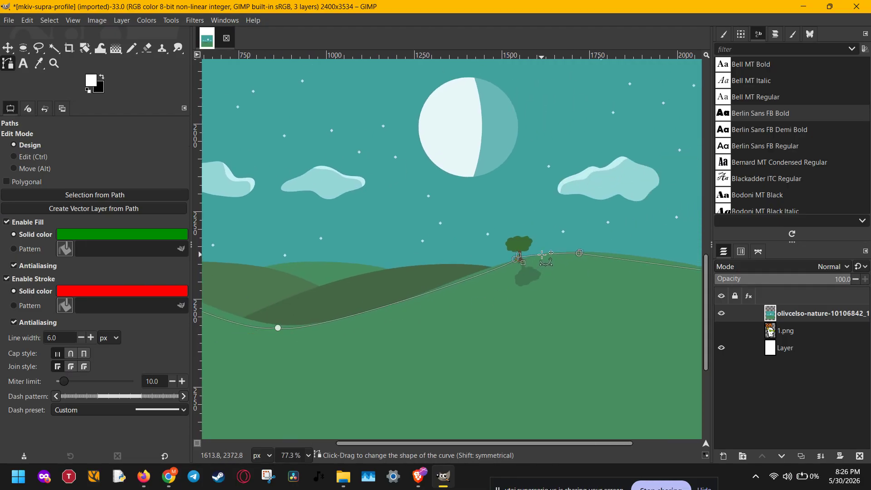
pyautogui.scroll(-2, 544, 273)
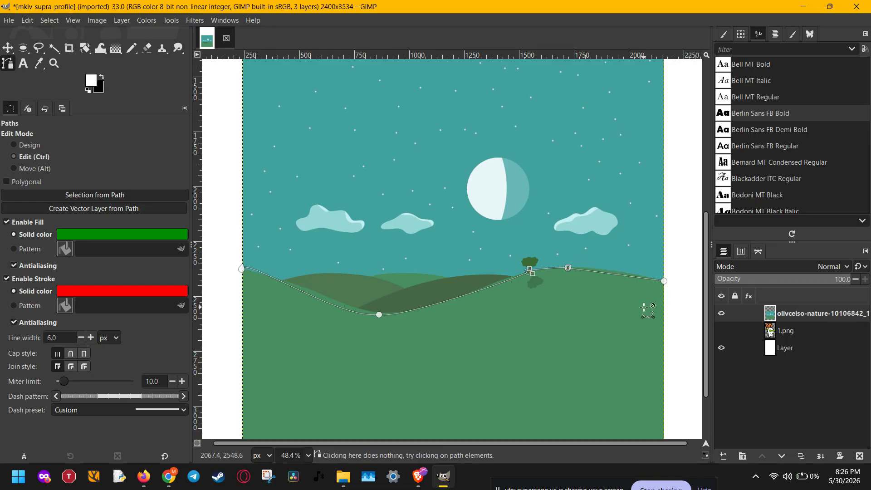
pyautogui.scroll(-2, 670, 289)
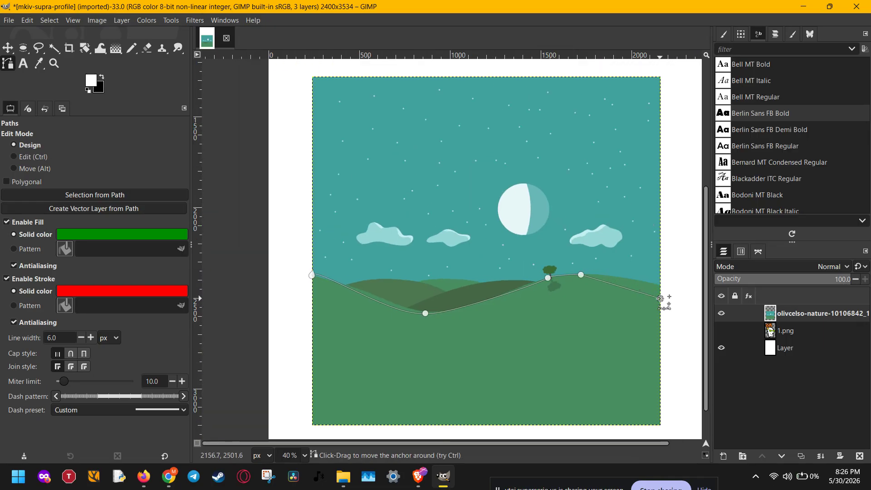
# Close the path with anchors around the landscape's right and bottom edges, and convert it to a selection
pyautogui.click(667, 355)
pyautogui.click(668, 417)
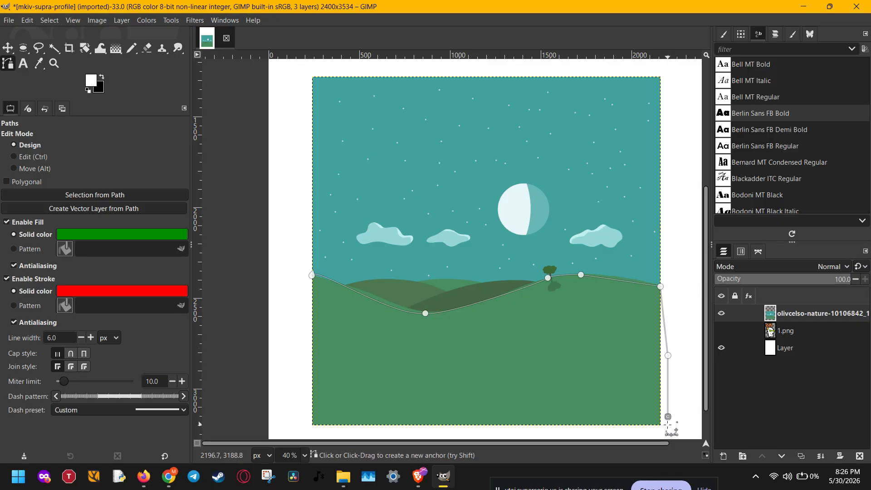
pyautogui.click(667, 426)
pyautogui.click(312, 429)
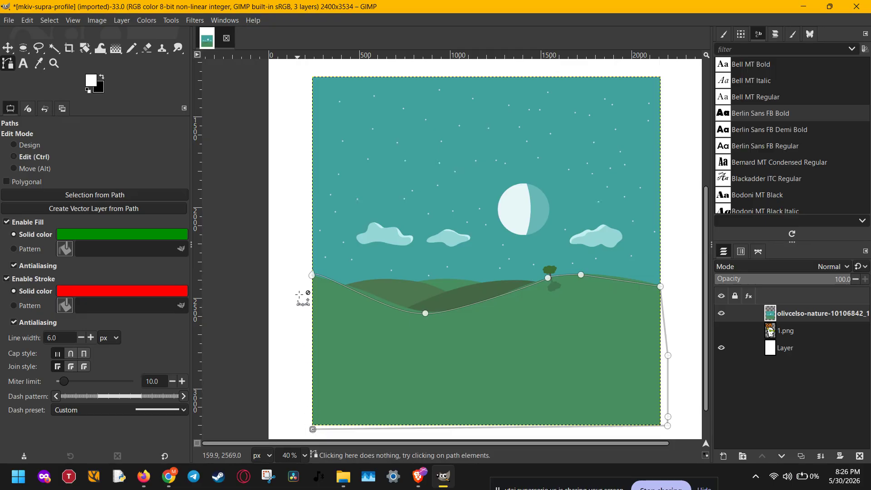
pyautogui.keyDown('ctrl'); pyautogui.click(311, 275); pyautogui.keyUp('ctrl')
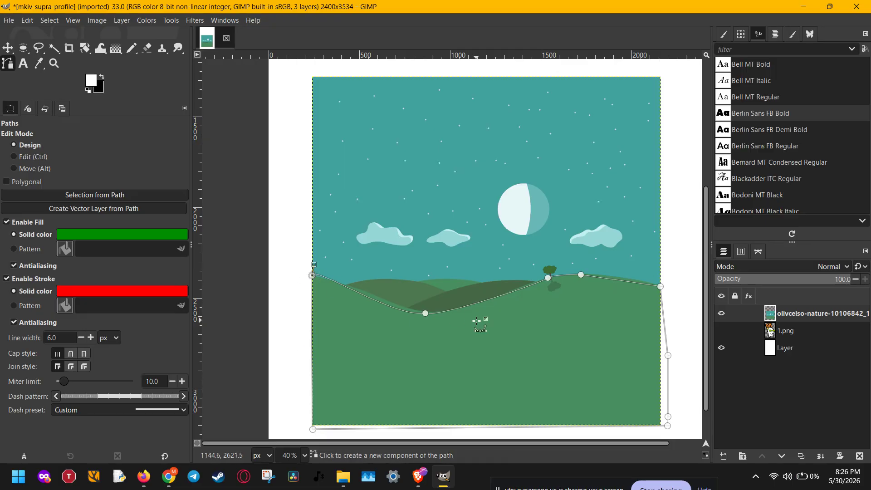
pyautogui.hotkey('shift', 'v')
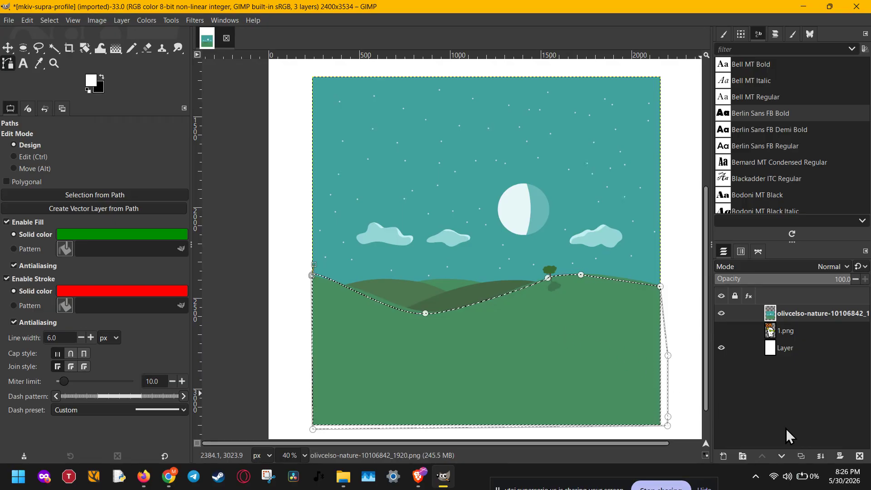
# Delete the landscape layer and make the 1.png layer visible
pyautogui.click(860, 456)
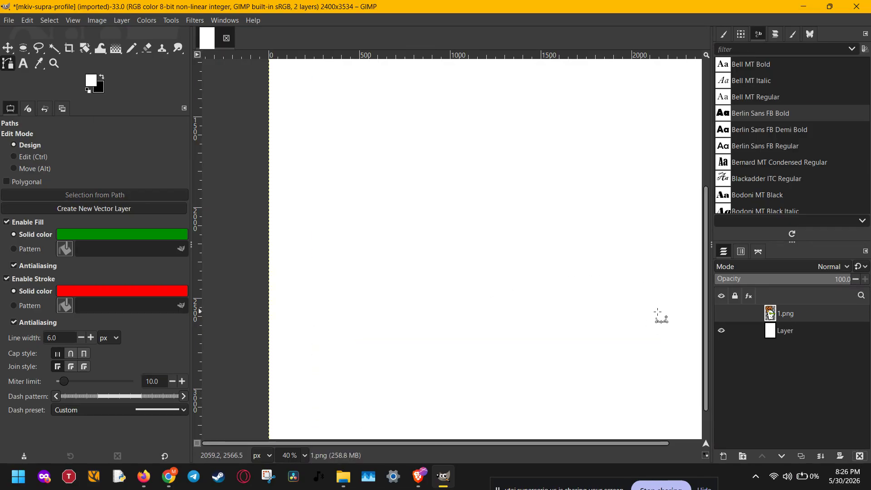
pyautogui.click(722, 313)
pyautogui.scroll(-3, 572, 305)
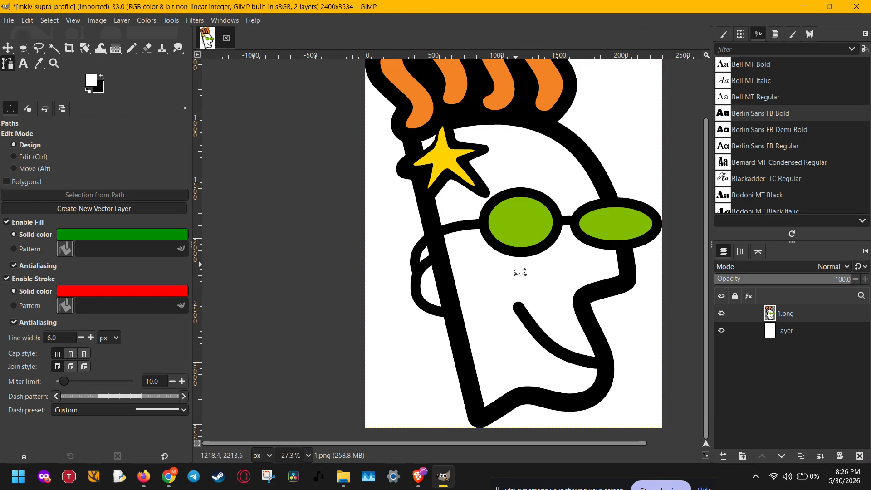
# Select the black outline of the cartoon head on the 1.png layer with Fuzzy Select
pyautogui.press('u')
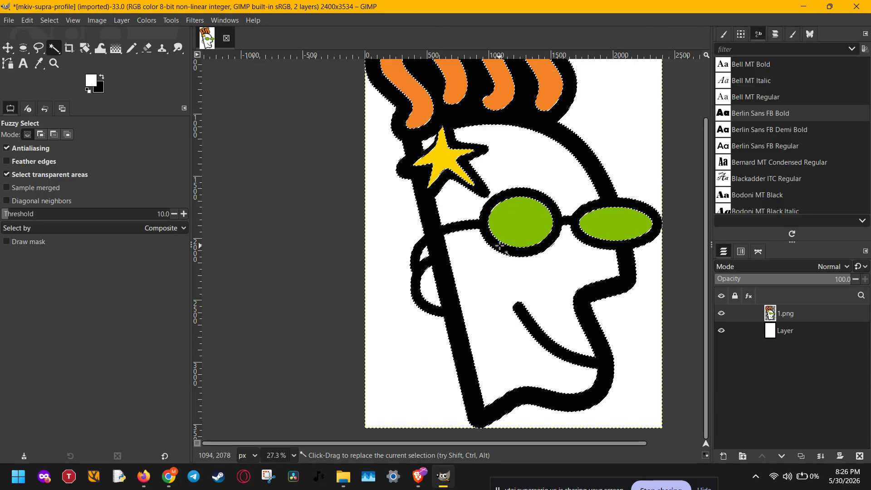
pyautogui.scroll(1, 476, 172)
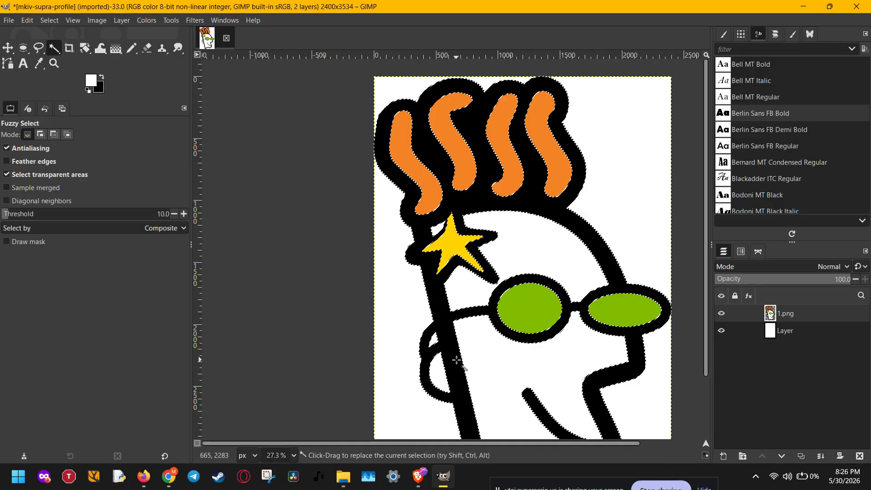
pyautogui.scroll(-3, 457, 360)
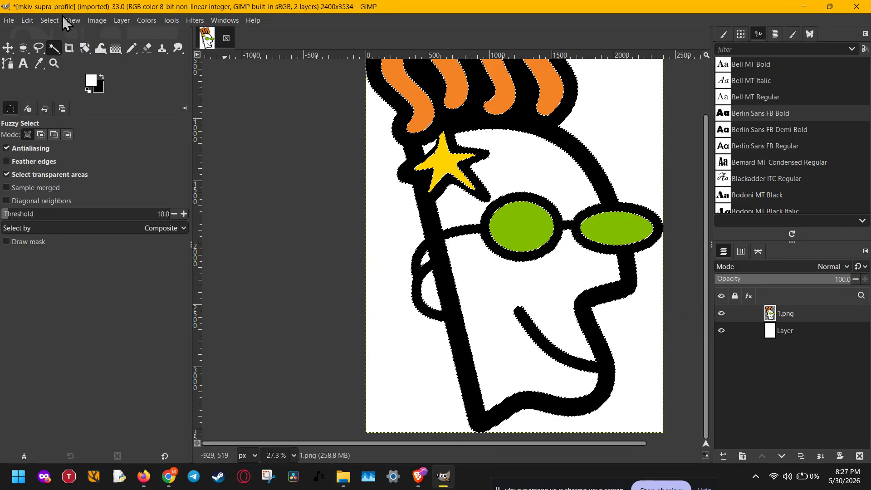
# Convert the outline selection to a path and hide the 1.png layer
pyautogui.click(51, 20)
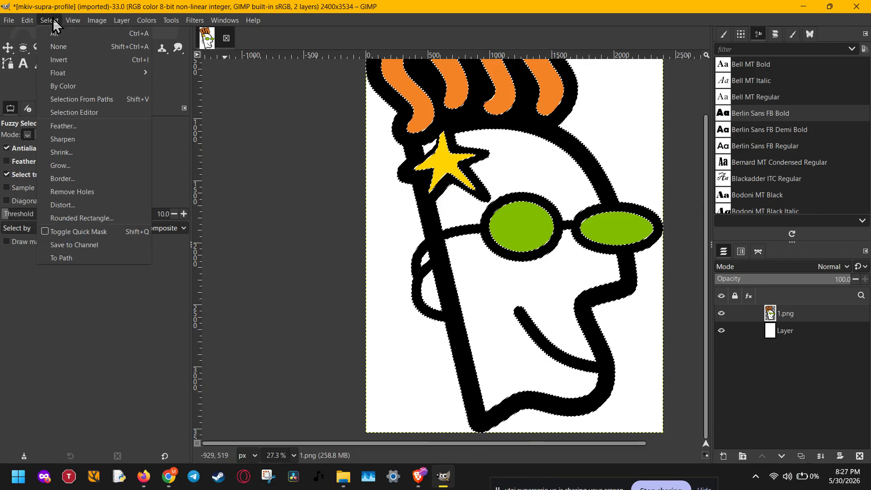
pyautogui.click(81, 257)
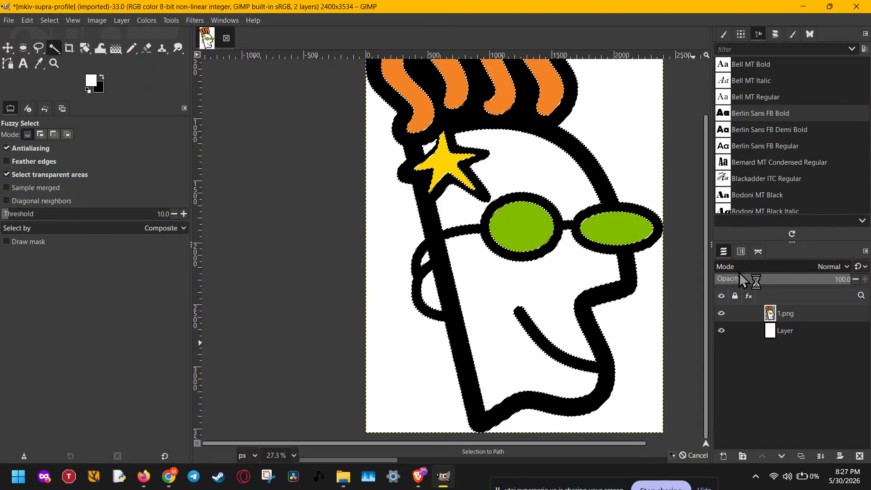
pyautogui.click(722, 314)
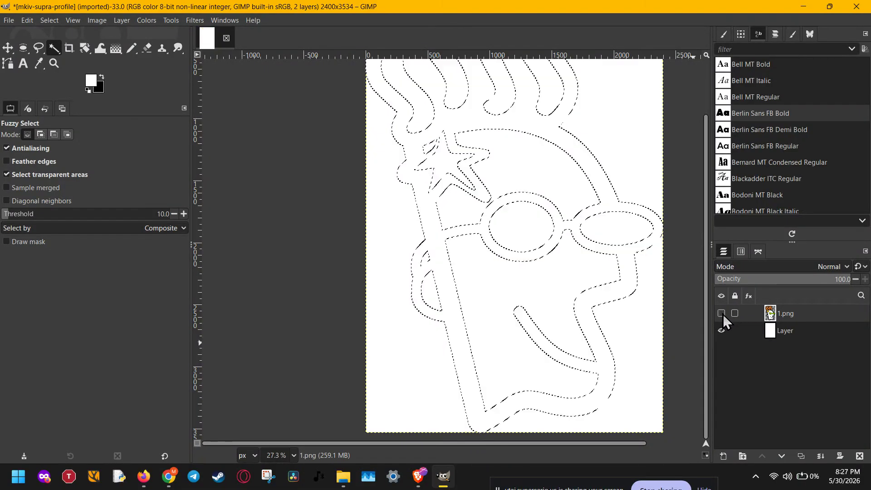
# Open the SVG export for the Selection path made from the cartoon head's outline
pyautogui.click(758, 252)
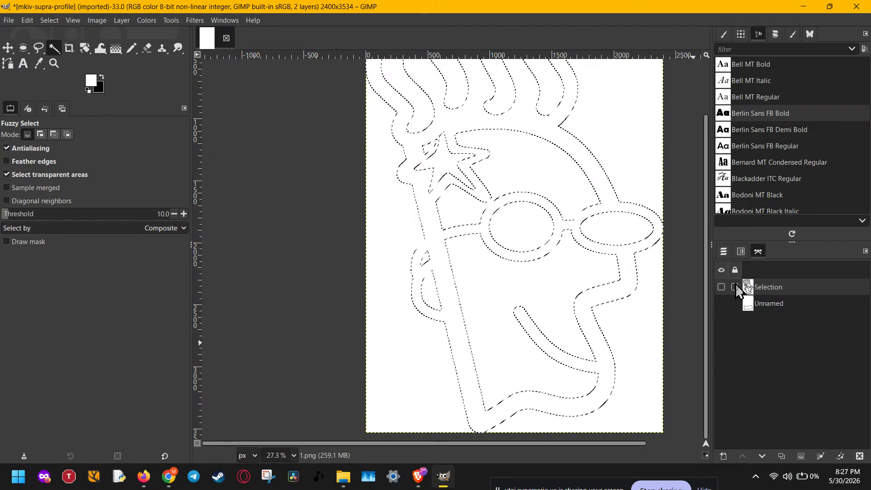
pyautogui.rightClick(770, 289)
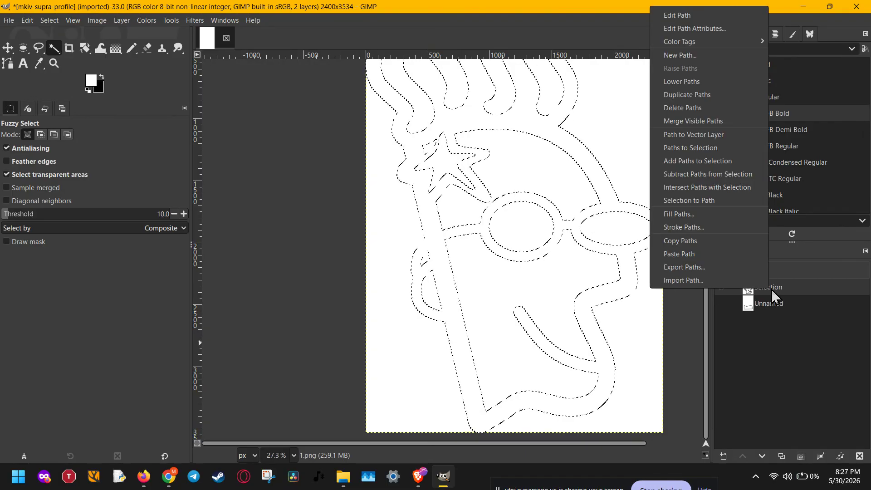
pyautogui.click(796, 289)
pyautogui.rightClick(766, 289)
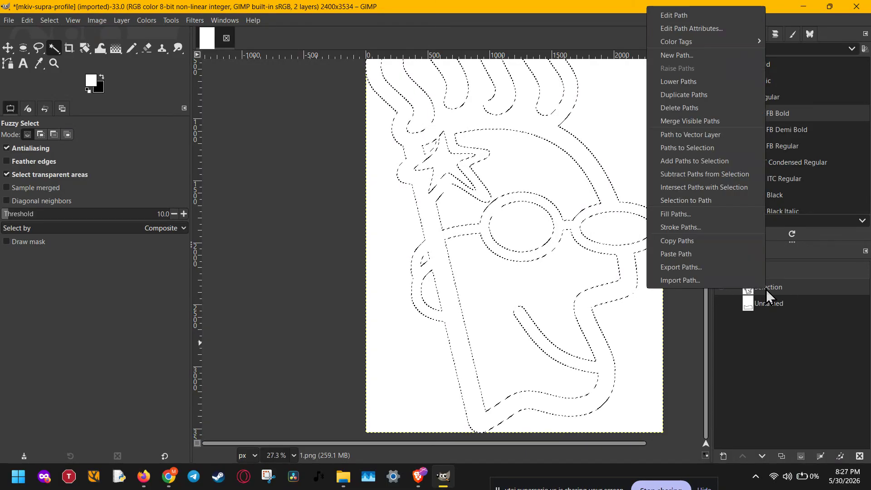
pyautogui.click(673, 267)
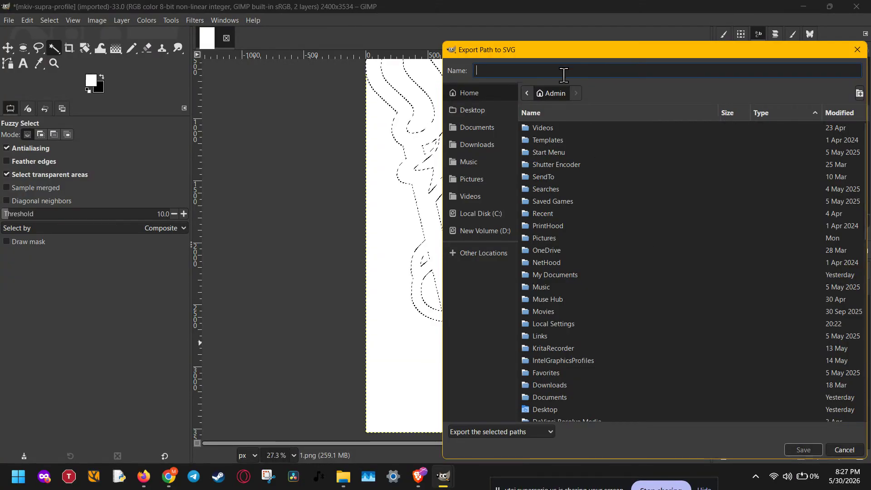
# Save the exported path as logo.svg in the Assets folder on New Volume (D:)
pyautogui.write('l')
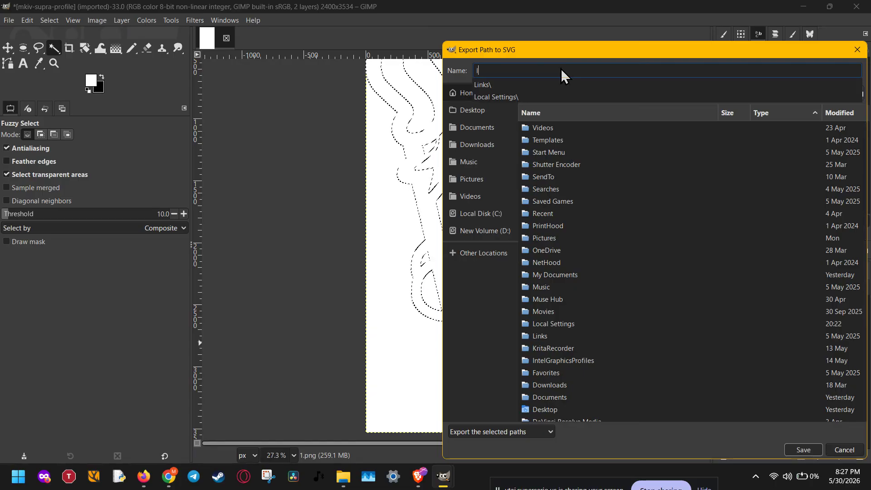
pyautogui.write('ogo.s')
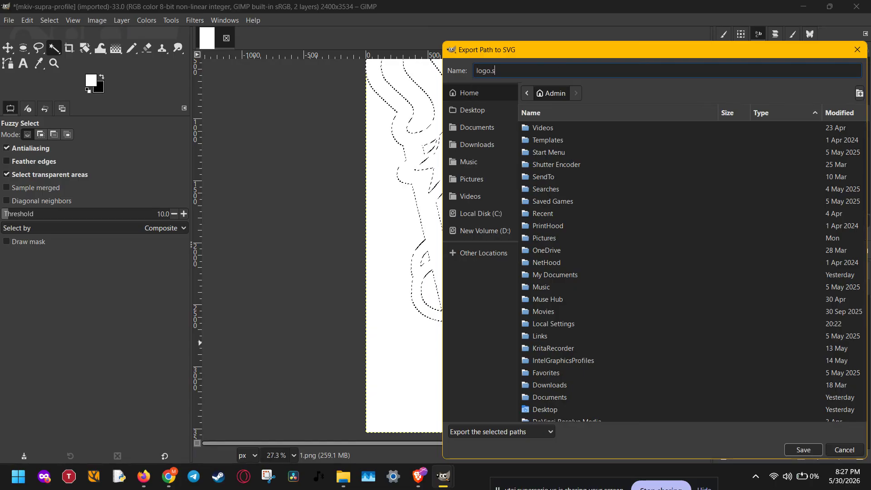
pyautogui.write('vg')
pyautogui.click(468, 232)
pyautogui.click(489, 120)
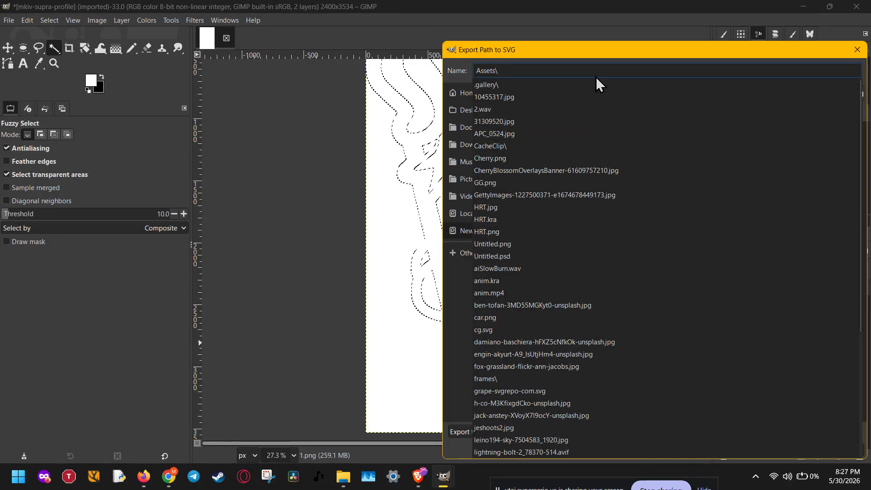
pyautogui.write('logo')
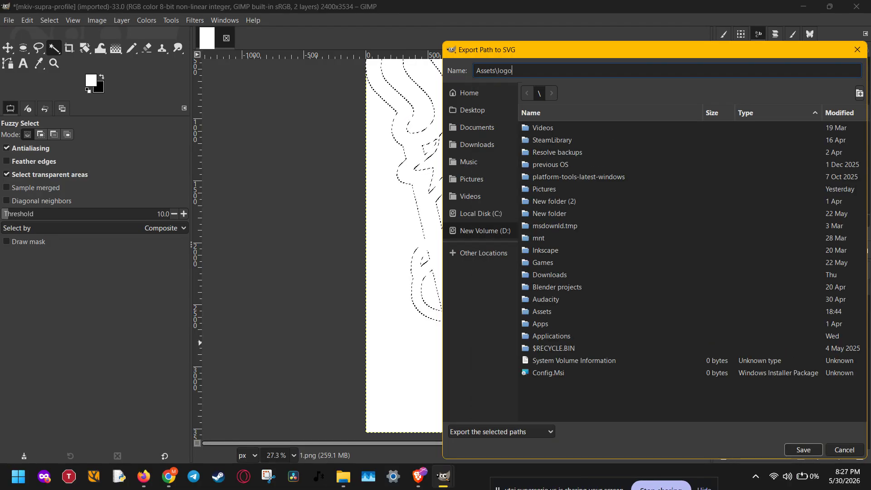
pyautogui.write('.svg')
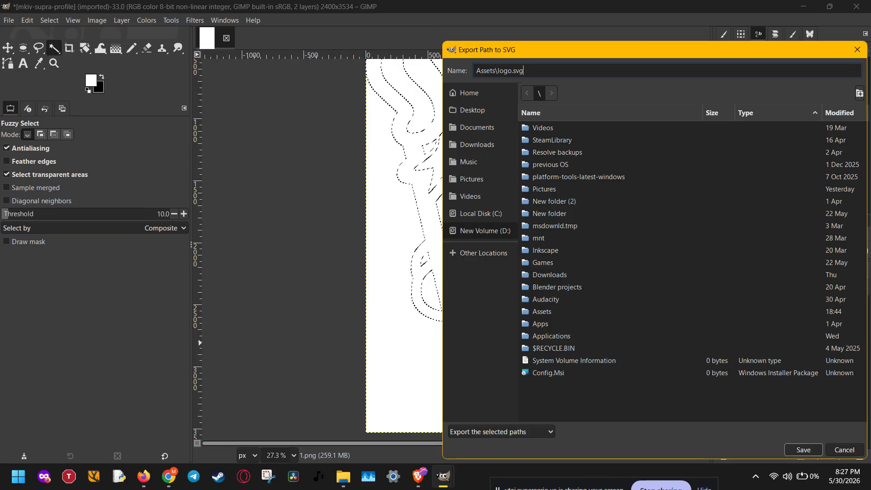
pyautogui.press('Return')
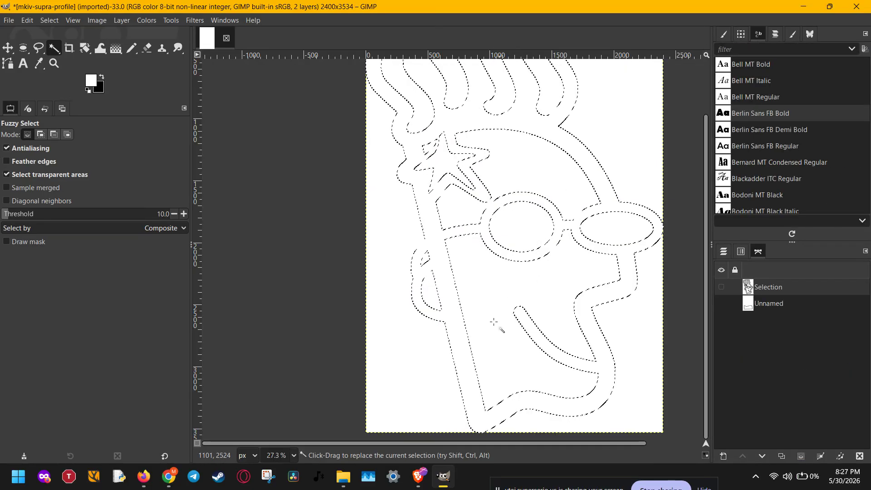
# Switch to File Explorer, locate logo.svg in the Assets folder, and try opening it, dismissing the app chooser
pyautogui.click(343, 476)
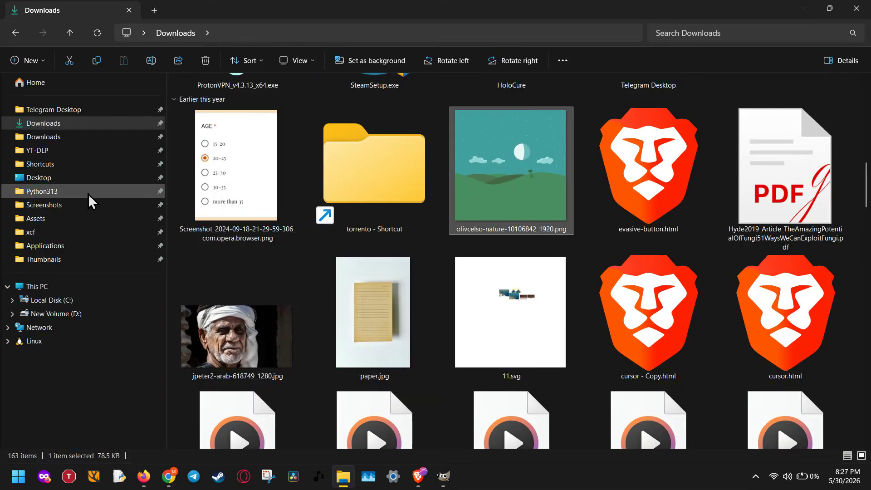
pyautogui.click(43, 219)
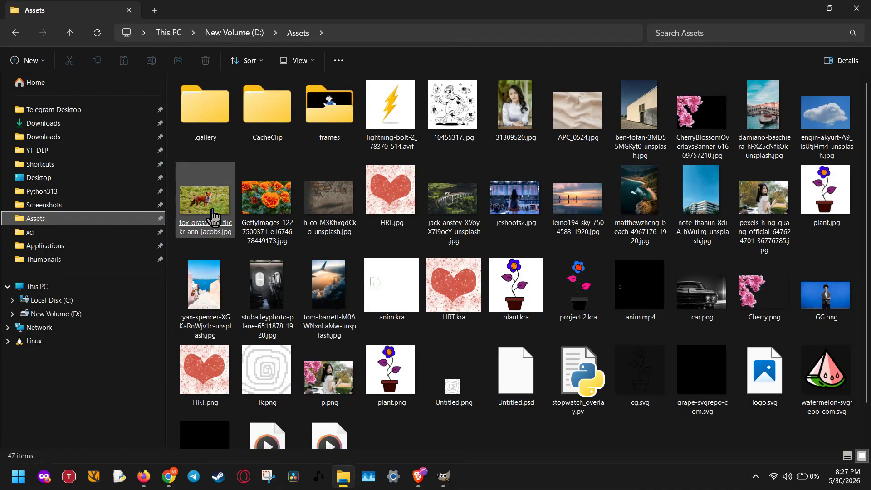
pyautogui.scroll(-1, 413, 276)
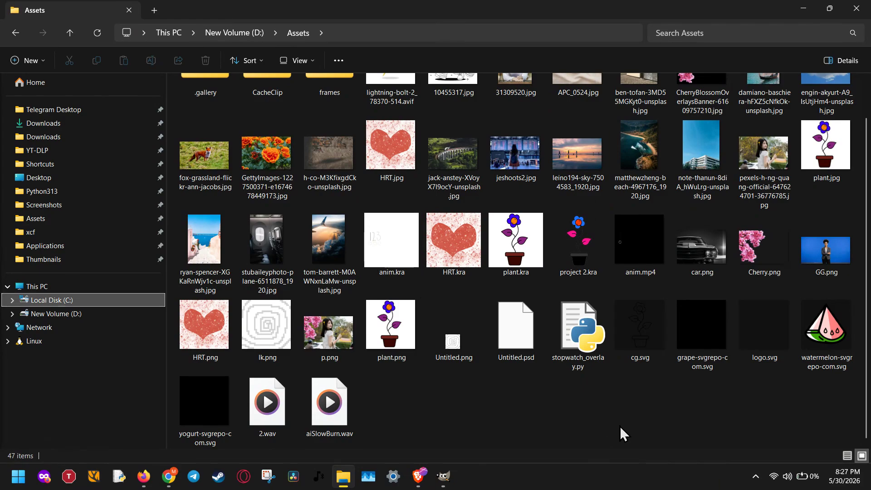
pyautogui.press('l')
pyautogui.press('l')
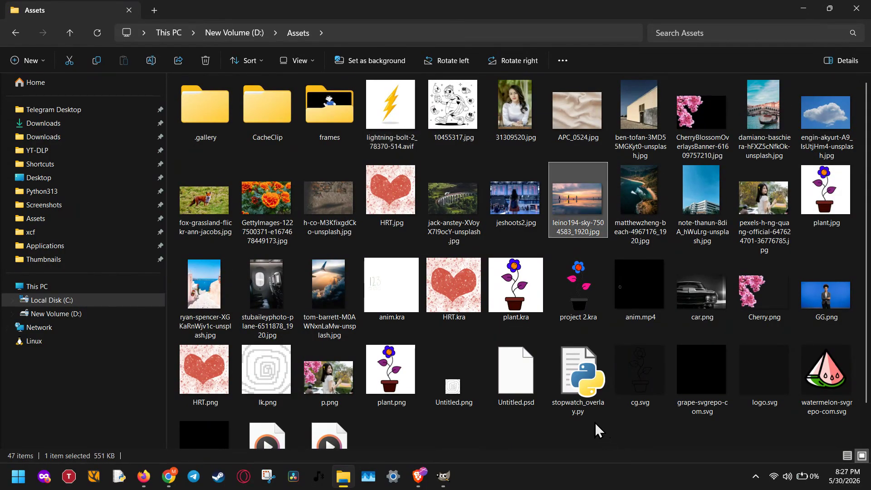
pyautogui.press('l')
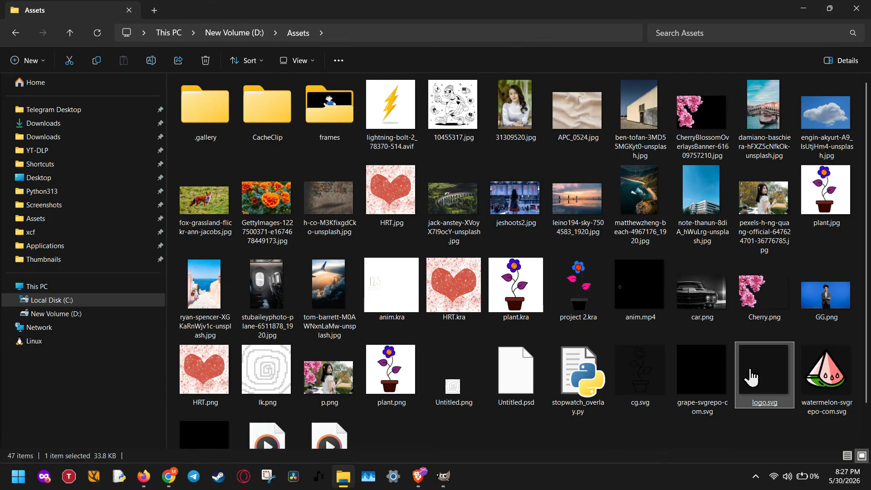
pyautogui.doubleClick(751, 376)
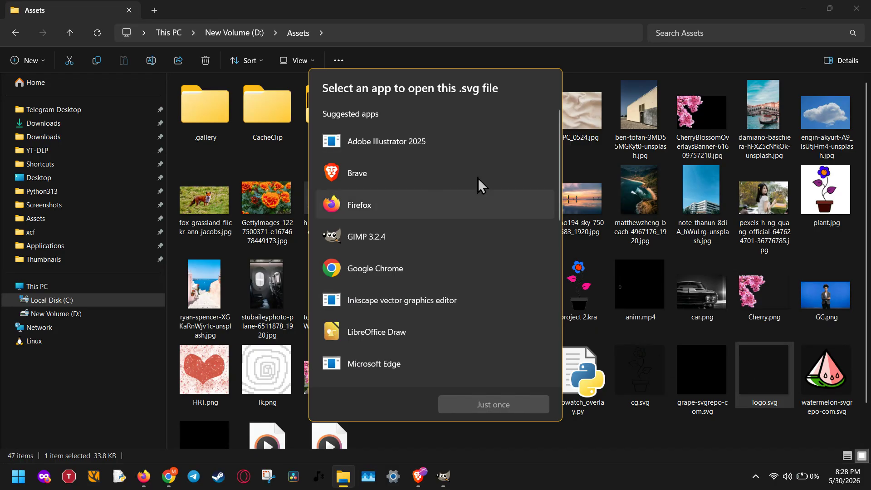
pyautogui.click(667, 391)
# Switch back to GIMP and fill the outline selection on the hidden 1.png layer with the current pattern
pyautogui.hotkey('alt', 'Tab')
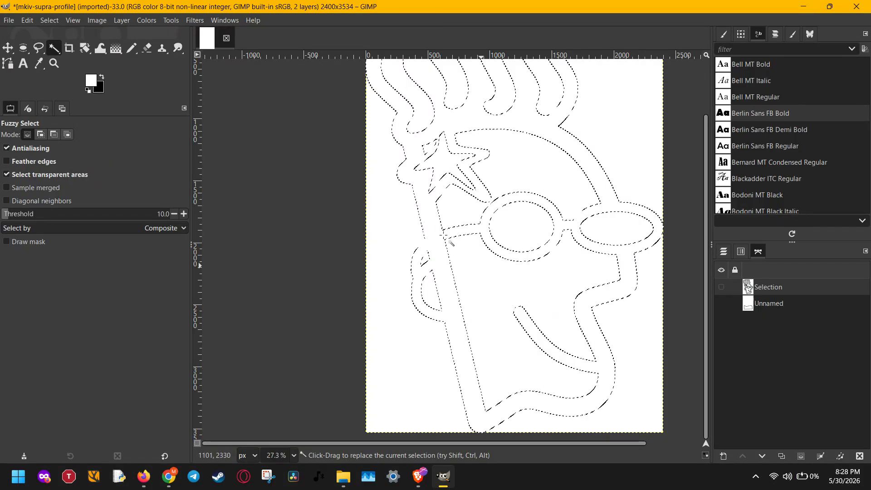
pyautogui.click(29, 20)
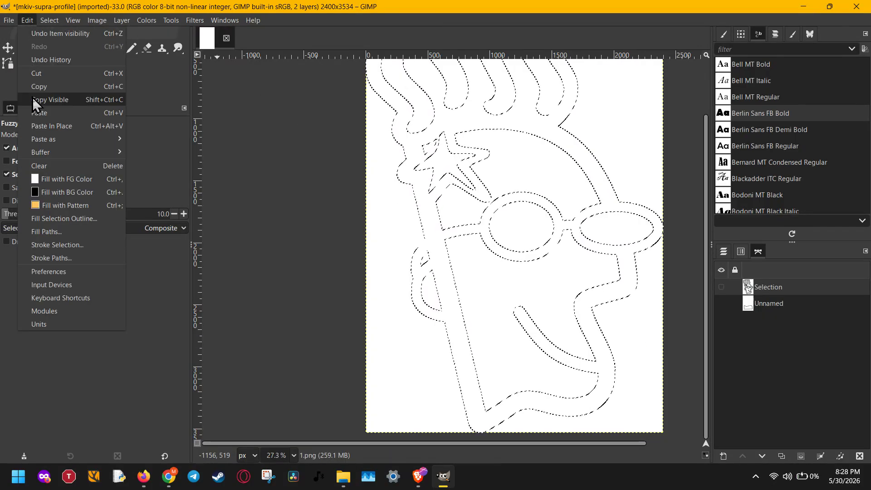
pyautogui.click(65, 206)
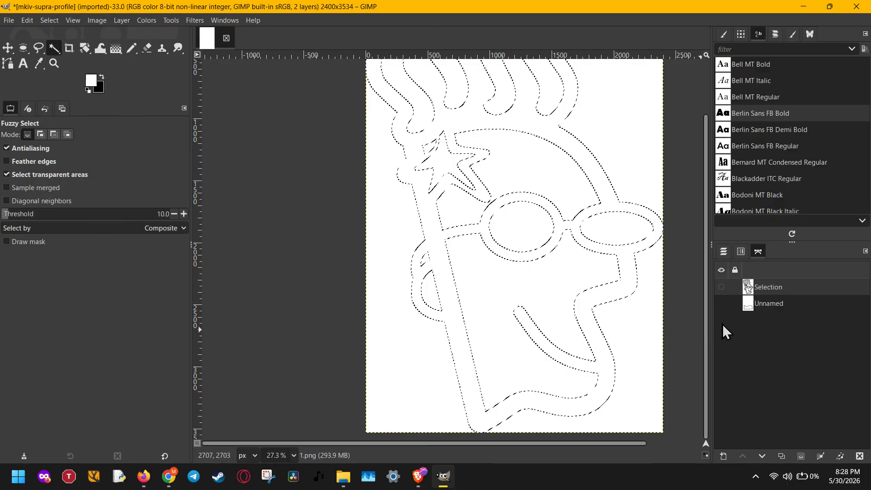
# Make the white background layer active and fill the outline selection on it with the current pattern
pyautogui.click(766, 305)
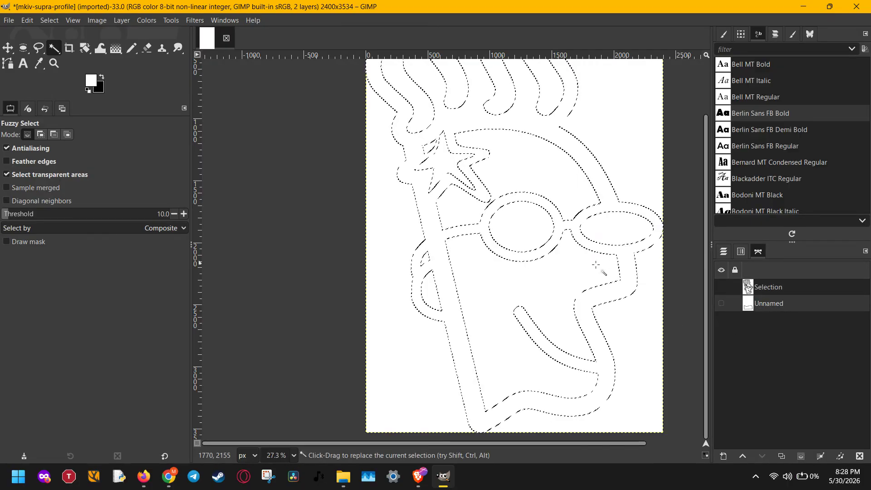
pyautogui.click(724, 251)
pyautogui.click(787, 333)
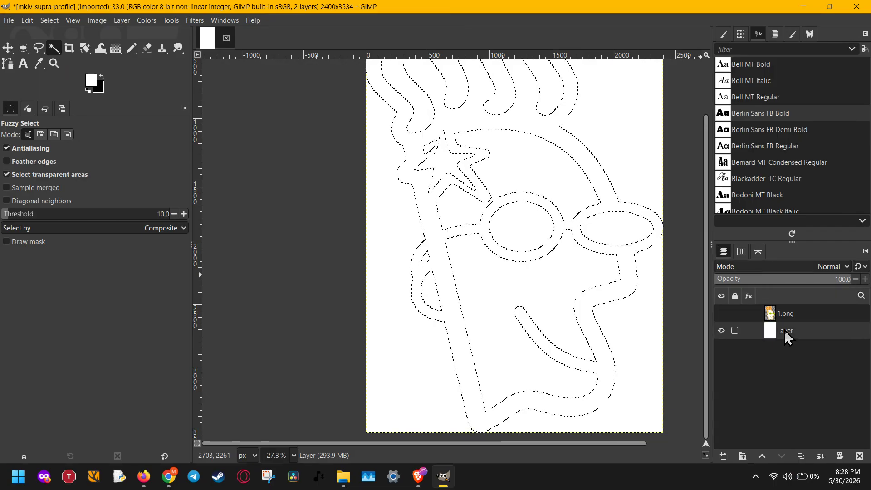
pyautogui.click(27, 19)
pyautogui.click(61, 208)
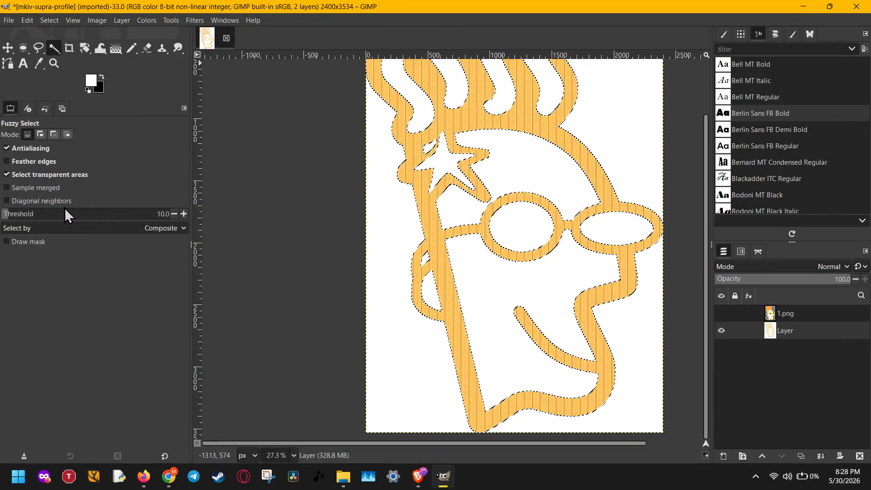
# Clear the selection around the pattern-filled head outline
pyautogui.scroll(-1, 480, 265)
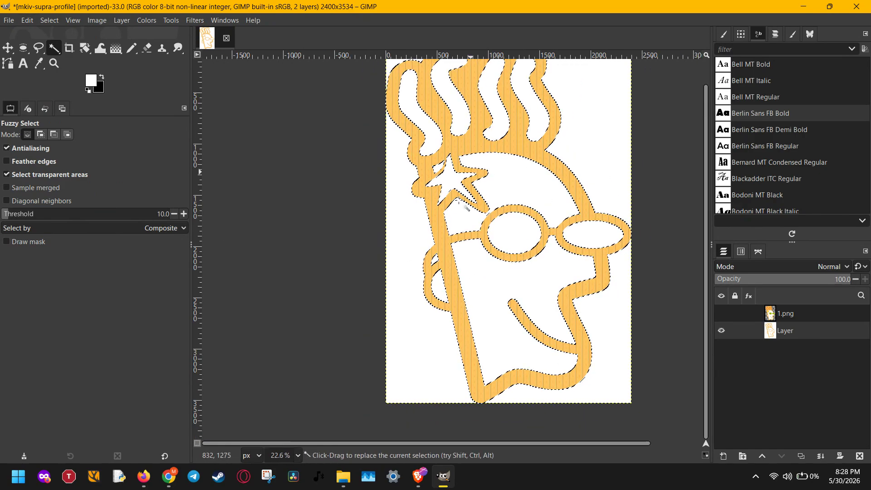
pyautogui.hotkey('ctrl', 'shift', 'a')
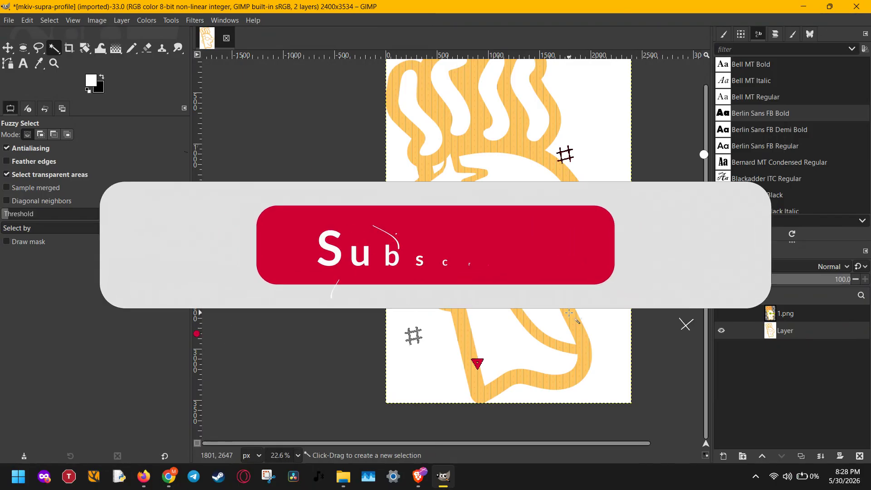
pyautogui.moveTo(533, 176); pyautogui.dragTo(530, 150)
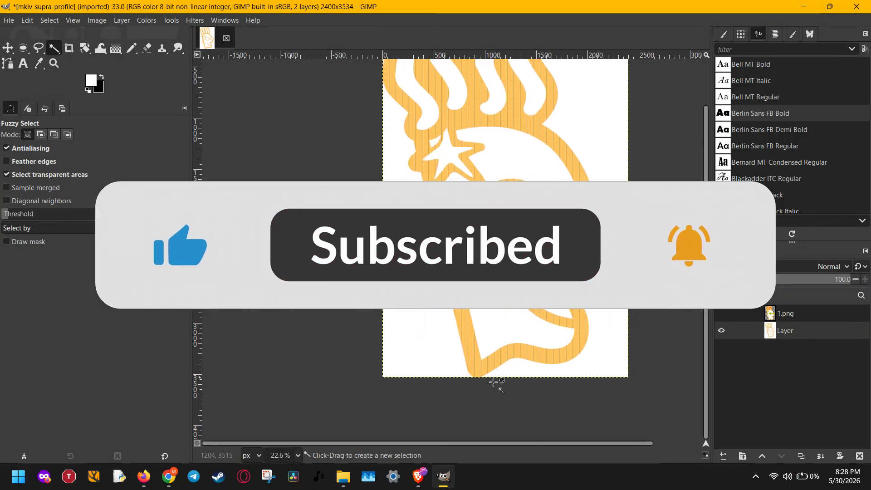